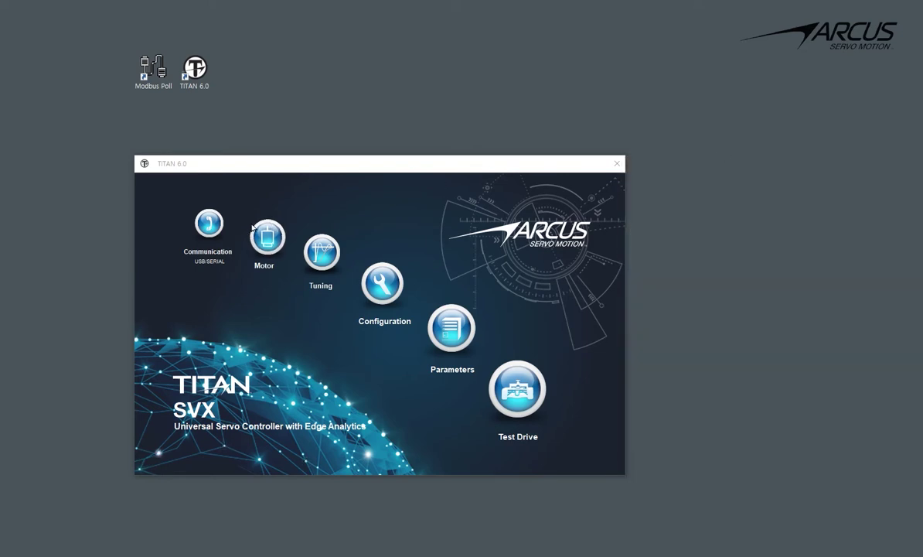
# Step: Run the USB communication check, which confirms the SVX-ETH controller with firmware 6.05 on COM86
pyautogui.click(210, 225)
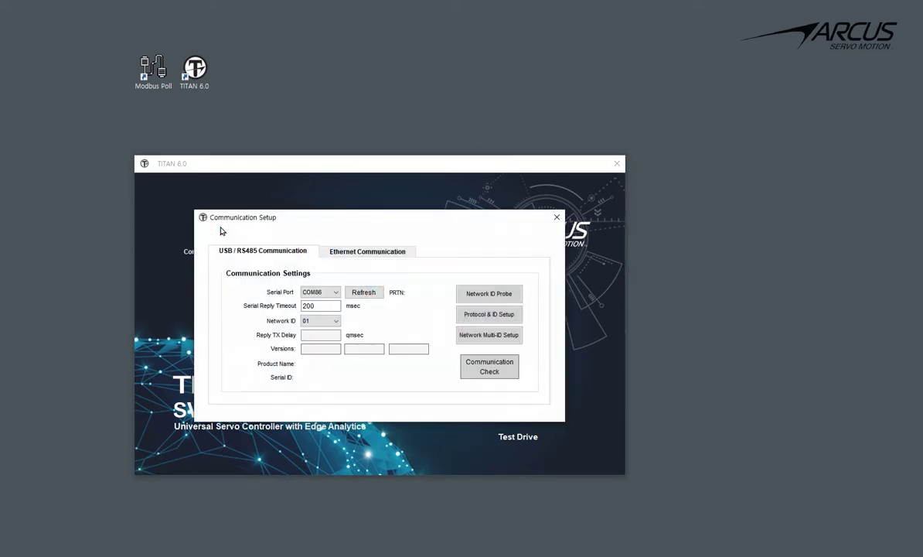
pyautogui.click(488, 369)
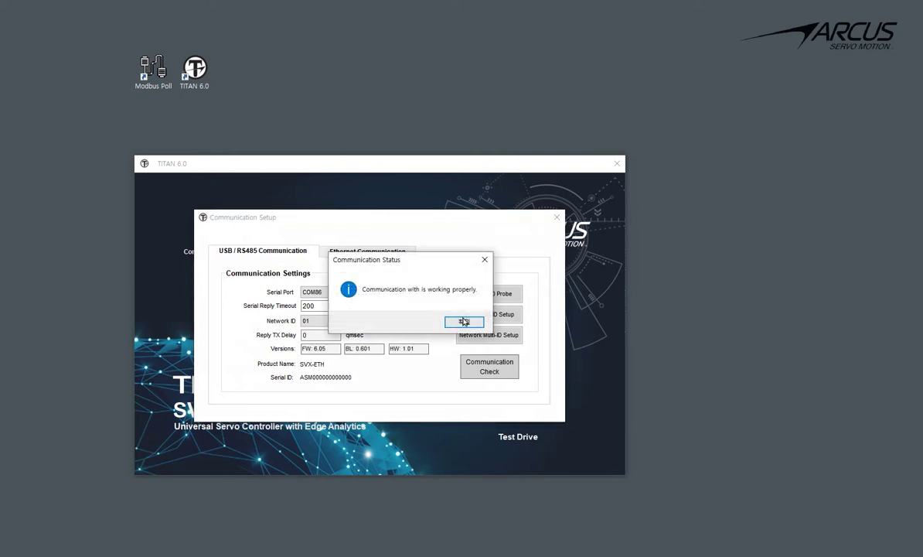
# Step: Auto-assign the Ethernet IP 169.254.124.100 and gateway 169.254.124.1 in Configuration
pyautogui.click(466, 321)
pyautogui.click(557, 217)
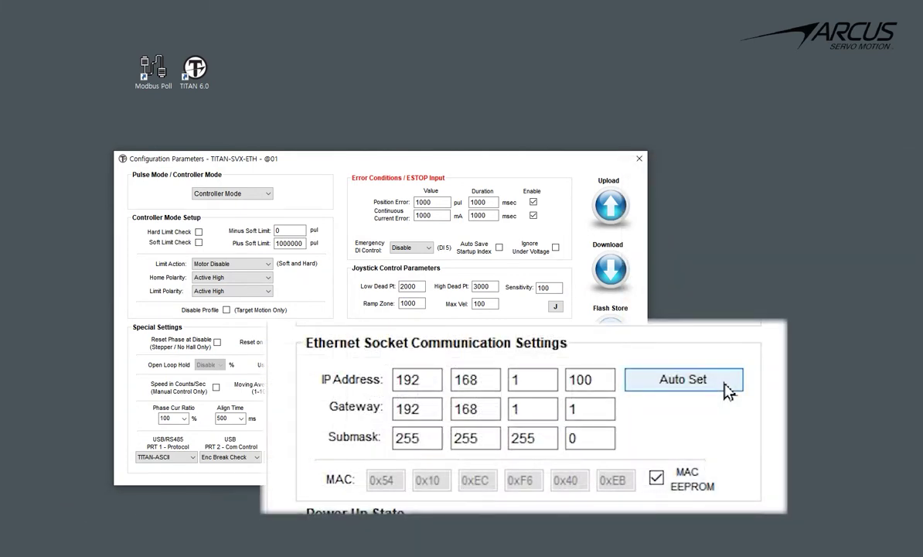
pyautogui.click(727, 387)
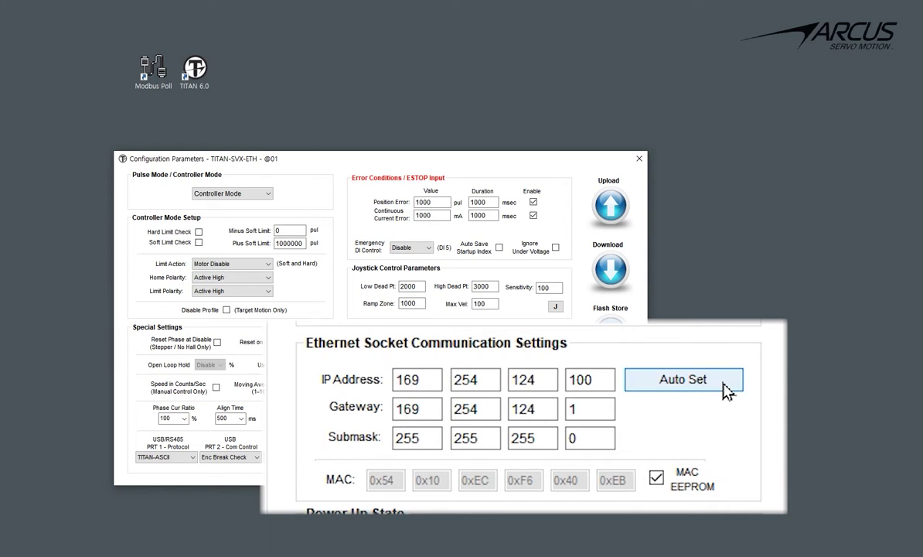
# Step: Download the Ethernet settings, store them to flash, and soft power-cycle the controller
pyautogui.click(603, 267)
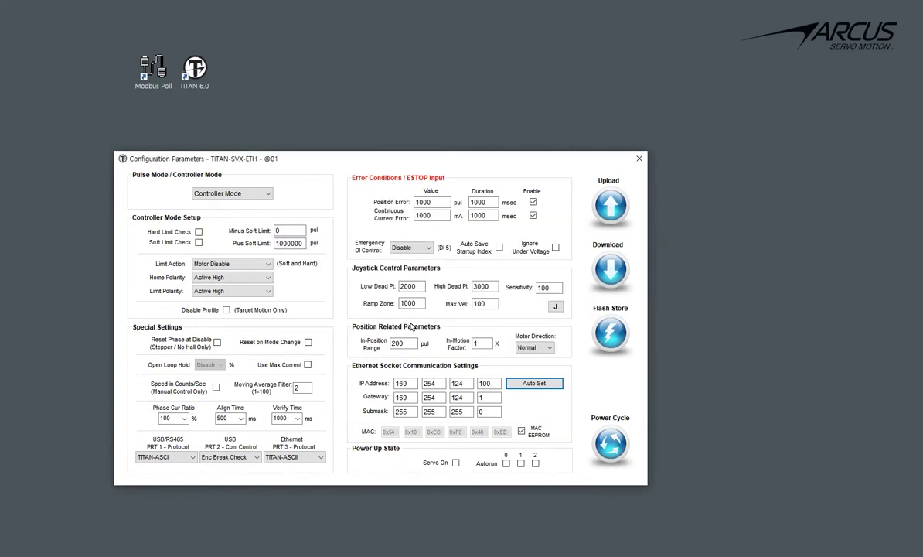
pyautogui.click(610, 332)
pyautogui.click(439, 321)
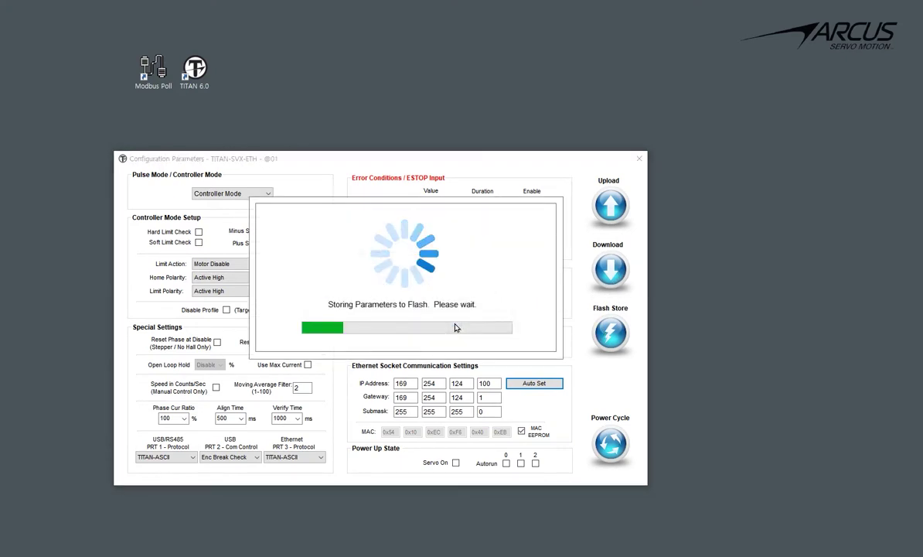
pyautogui.click(464, 317)
pyautogui.click(608, 441)
pyautogui.click(449, 324)
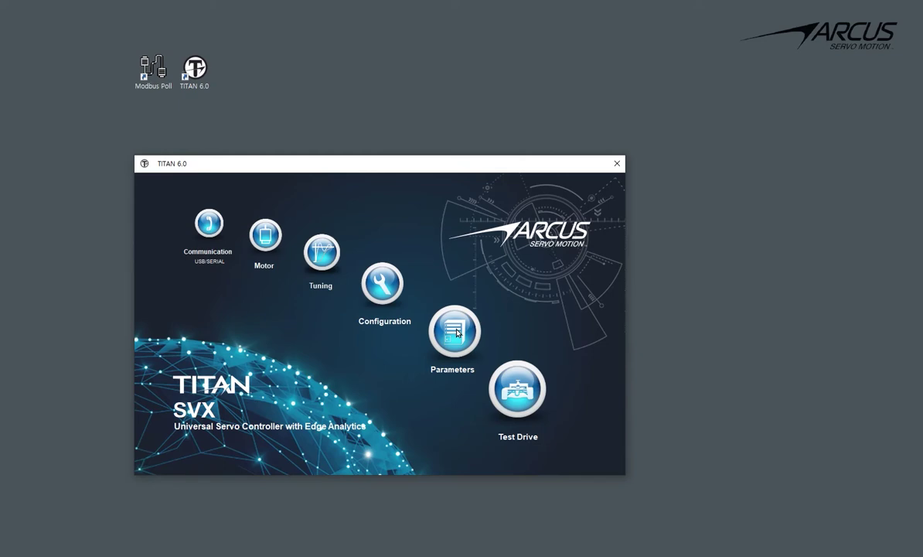
# Step: Download the protocol settings (Ethernet: TITAN ASCII w/o CRC), then go back without storing to flash
pyautogui.click(208, 225)
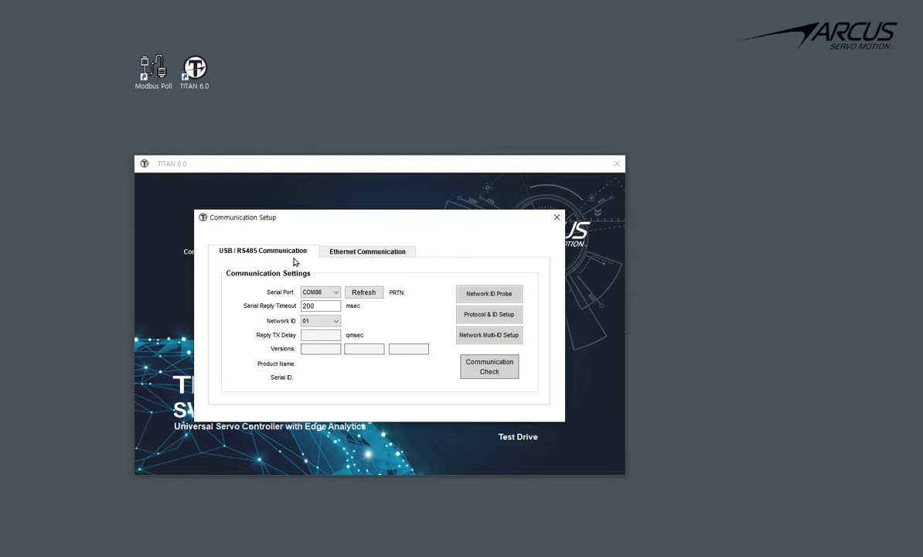
pyautogui.click(472, 313)
pyautogui.click(437, 328)
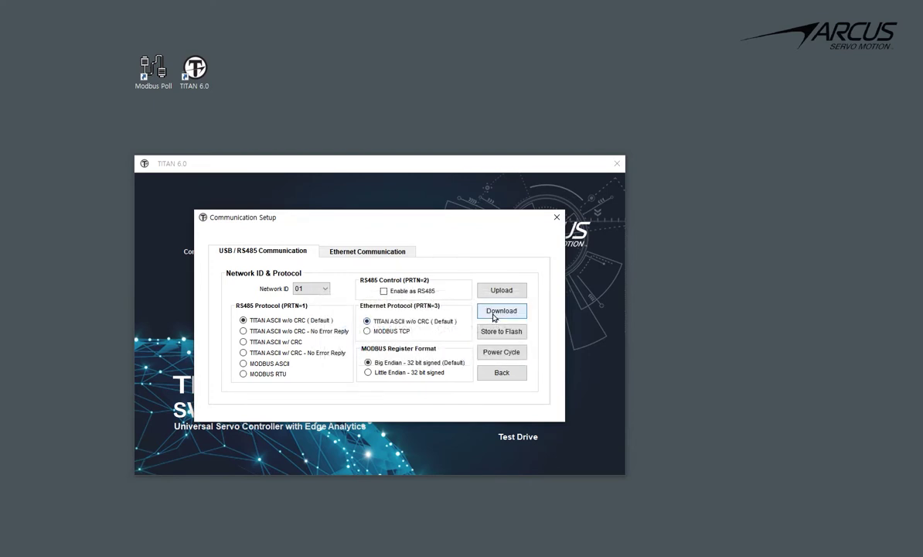
pyautogui.click(501, 311)
pyautogui.click(451, 325)
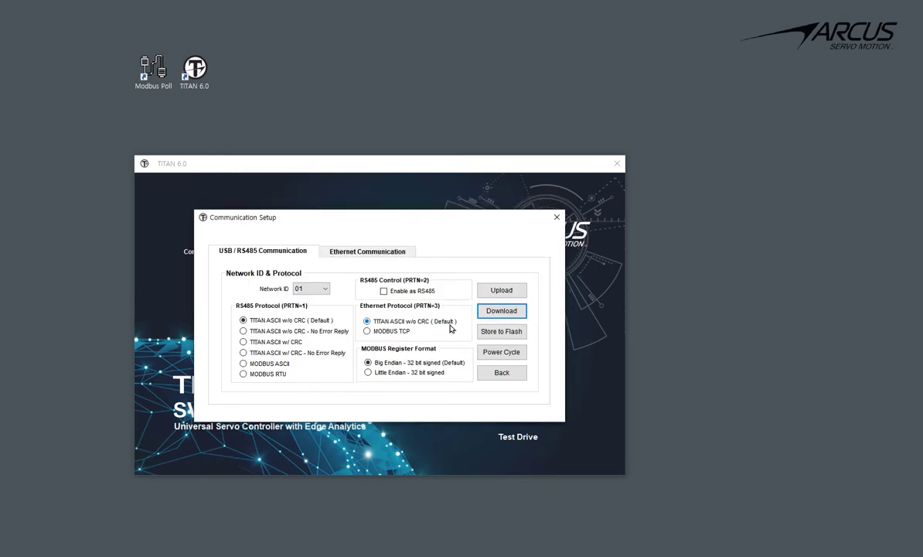
pyautogui.click(516, 378)
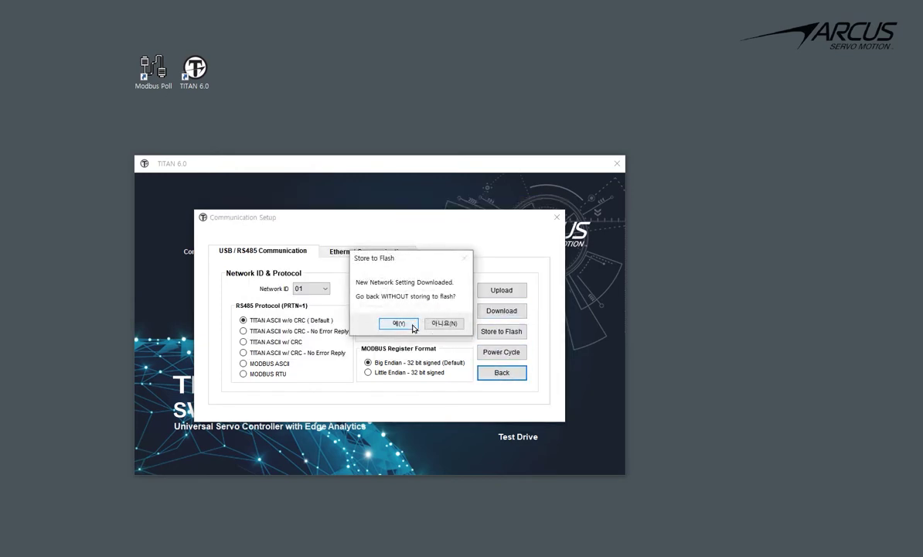
pyautogui.click(414, 327)
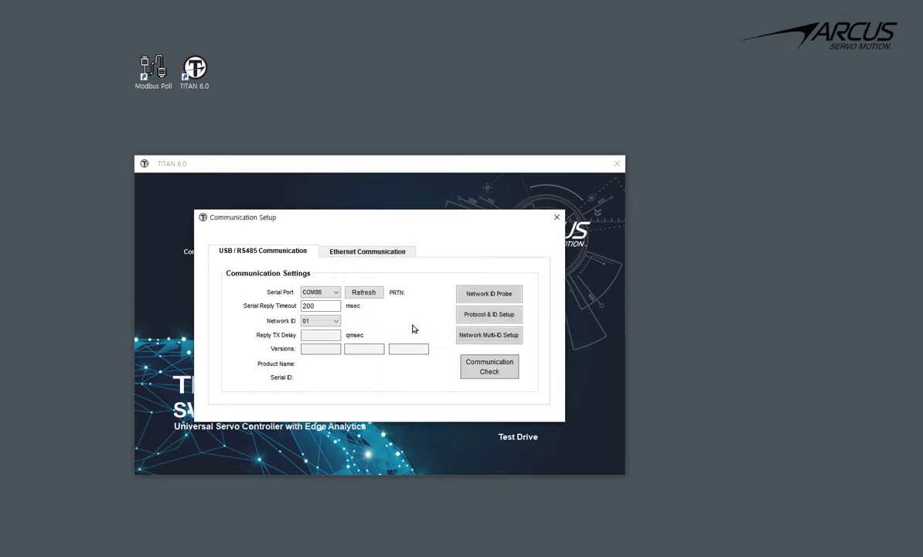
# Step: Verify the Ethernet link to 169.254.124.100 and open Test Drive over ETHERNET(3)
pyautogui.click(410, 256)
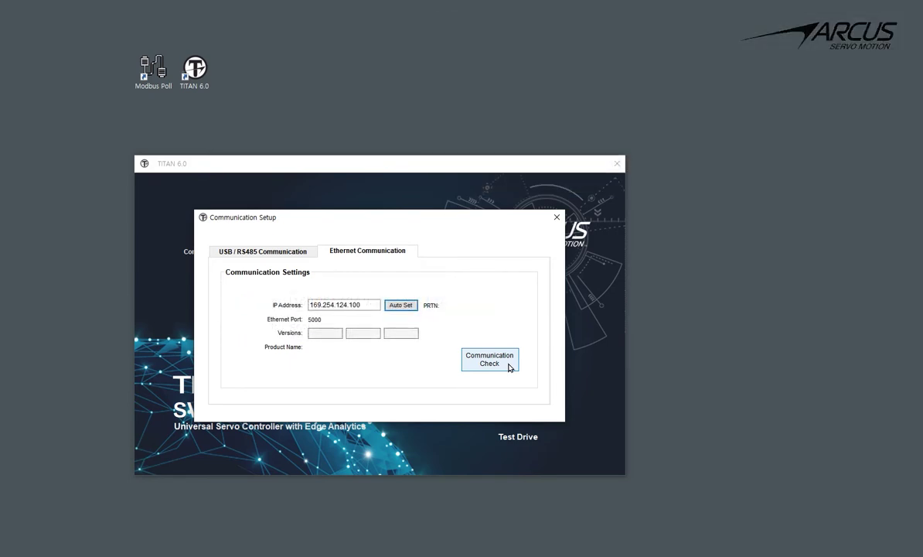
pyautogui.click(509, 368)
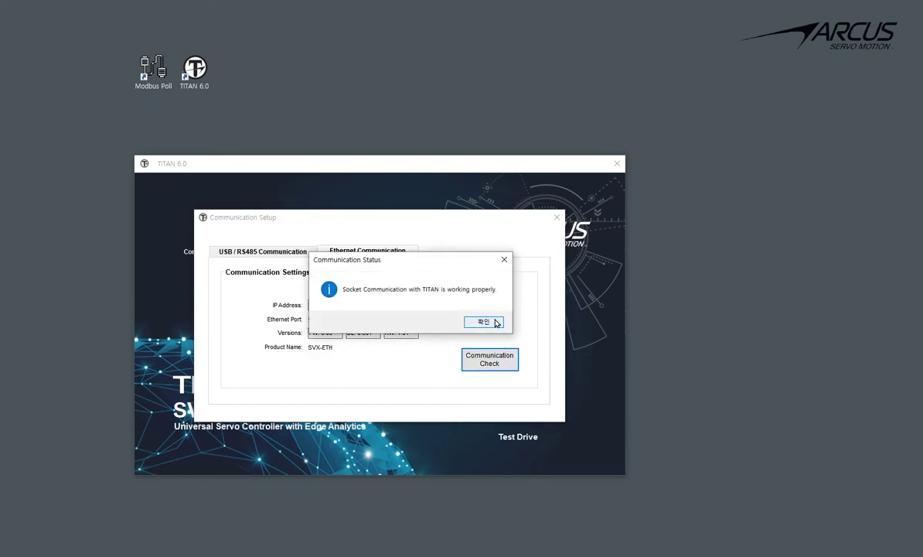
pyautogui.click(496, 323)
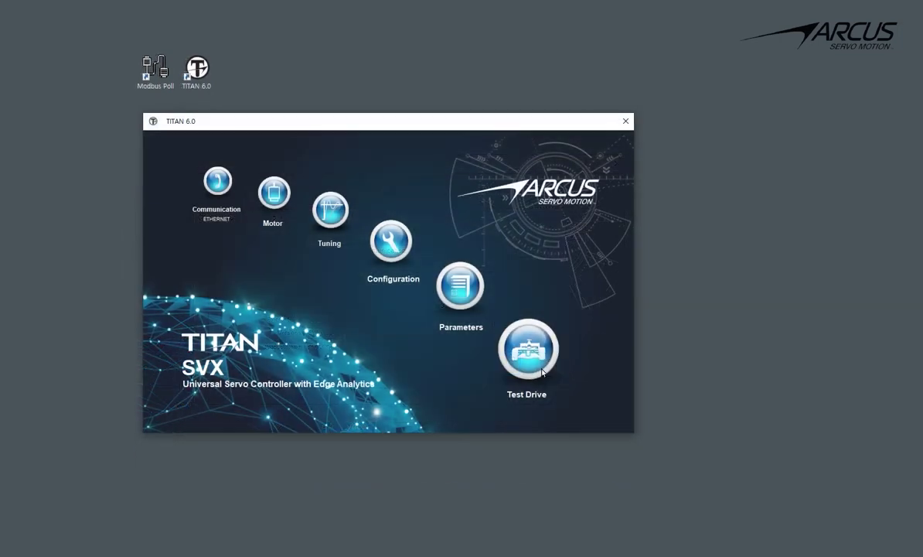
pyautogui.click(542, 371)
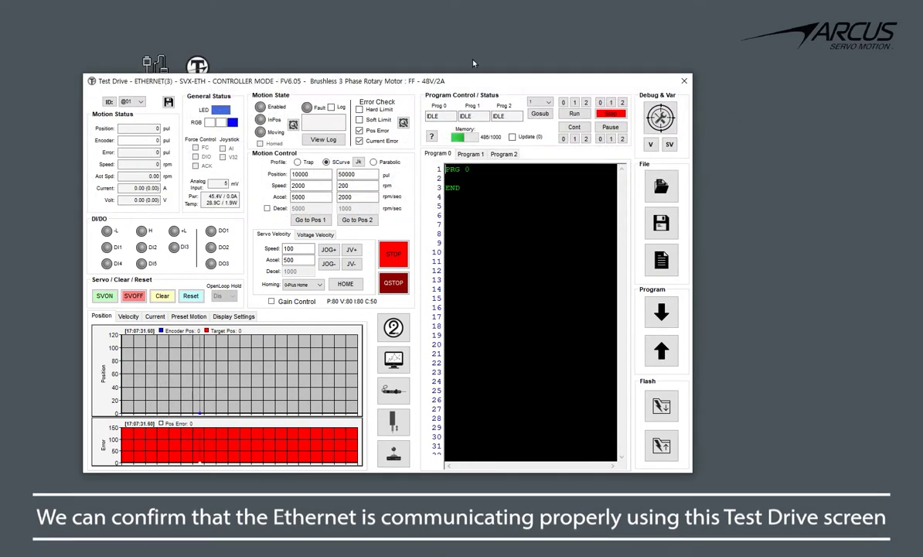
# Step: Close the Test Drive window to return to the Ethernet settings on port 5000
pyautogui.click(685, 82)
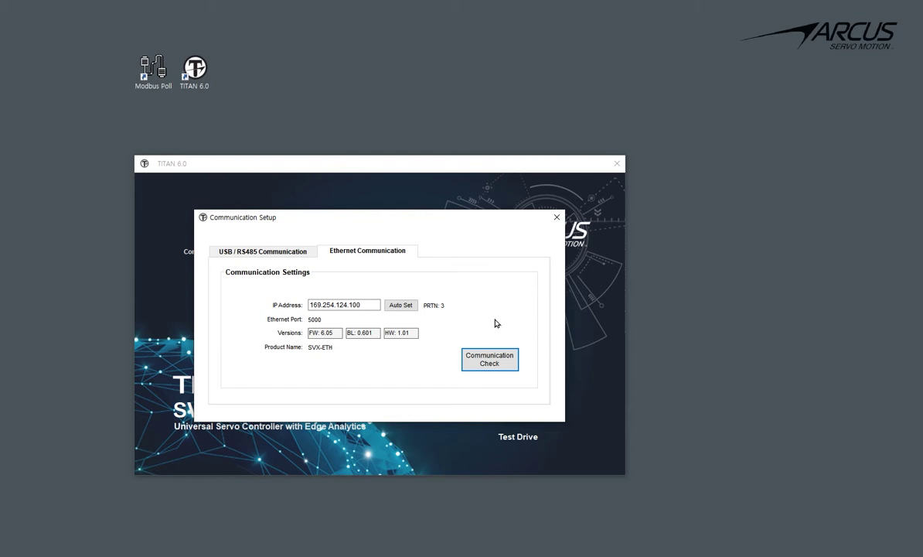
# Step: Set the Ethernet protocol to MODBUS TCP in Protocol & ID Setup and download it to the controller
pyautogui.click(305, 253)
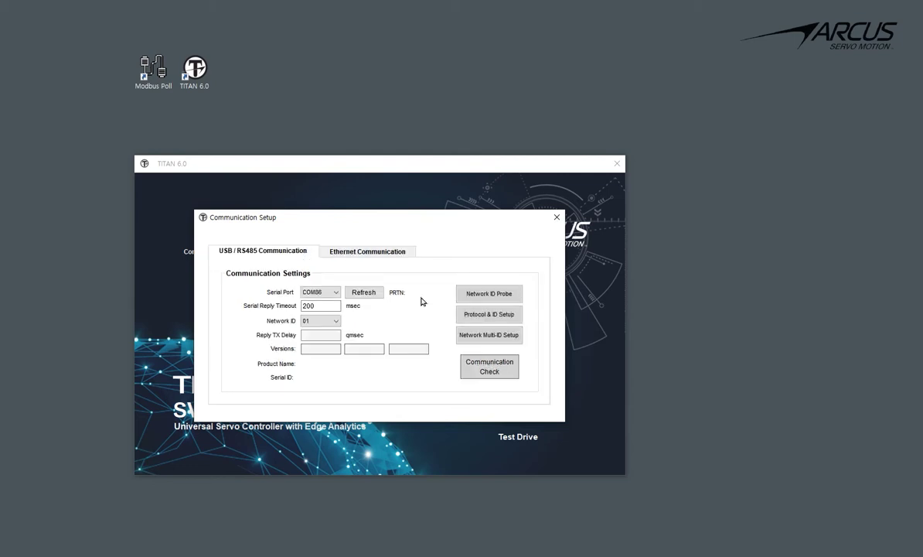
pyautogui.click(495, 316)
pyautogui.click(430, 325)
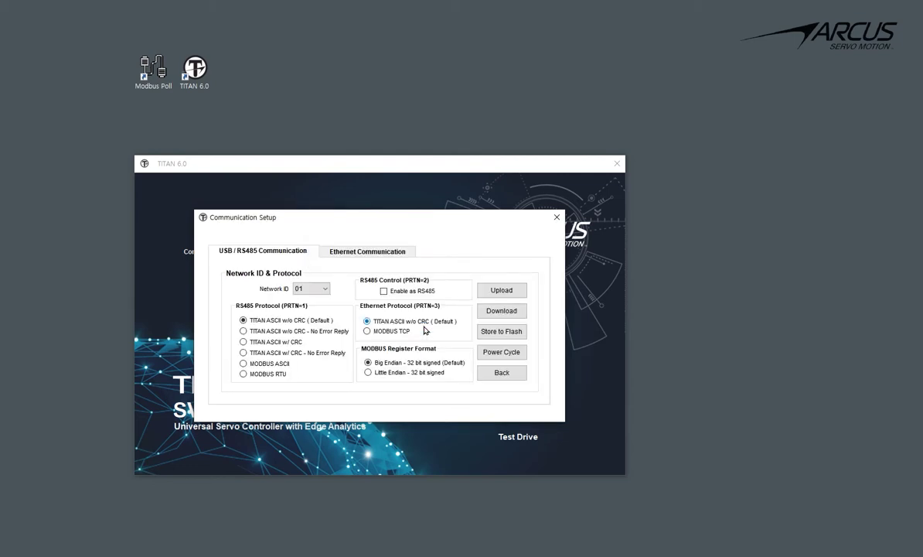
pyautogui.click(412, 334)
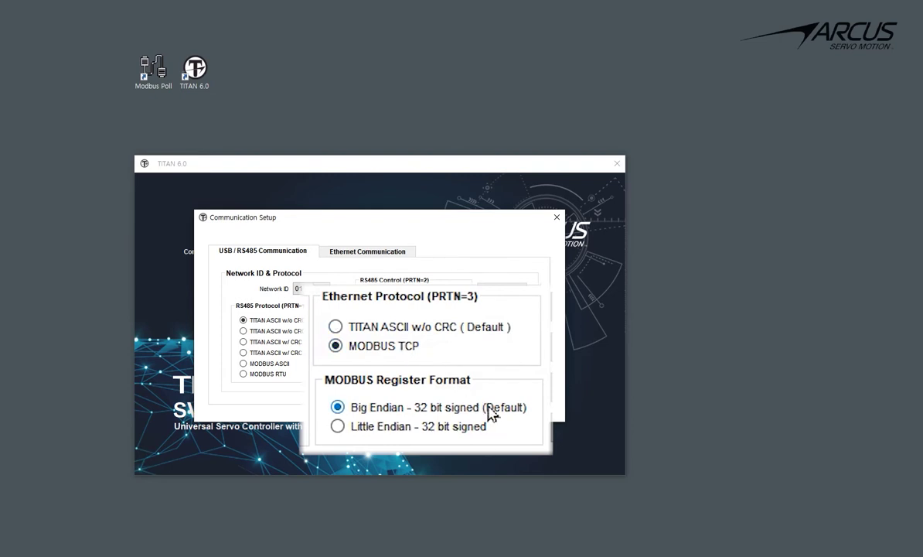
pyautogui.click(516, 313)
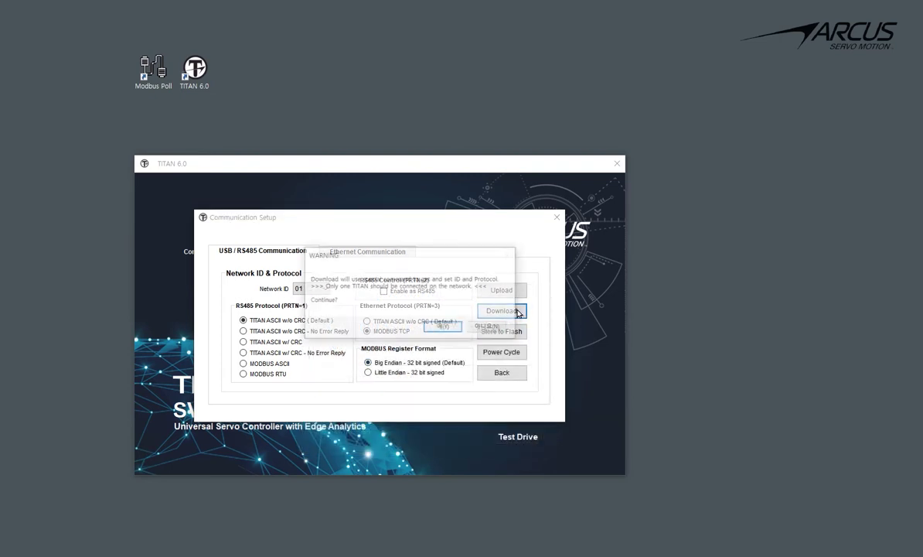
pyautogui.click(445, 328)
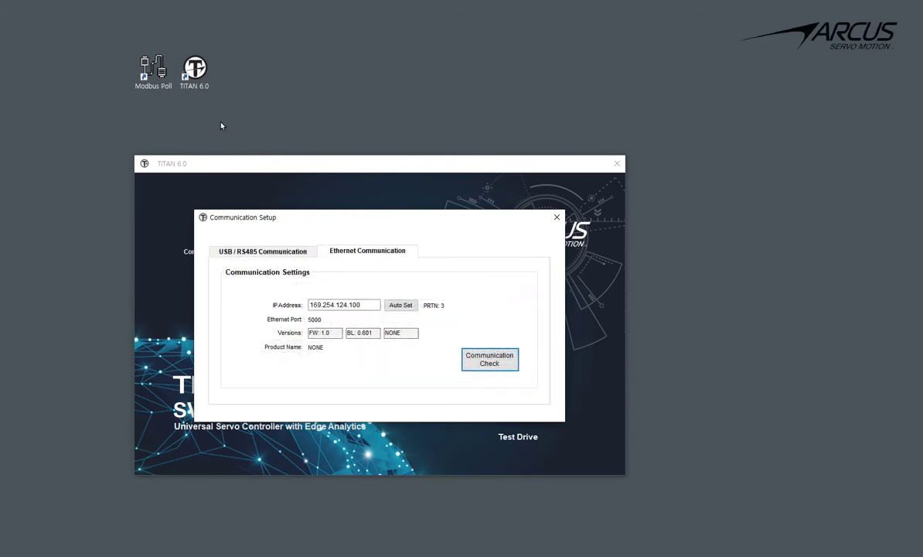
# Step: Launch Modbus Poll and connect via Modbus TCP/IP to 169.254.124.100 on port 5000
pyautogui.keyDown('ctrl'); pyautogui.scroll(5, 163, 90); pyautogui.keyUp('ctrl')
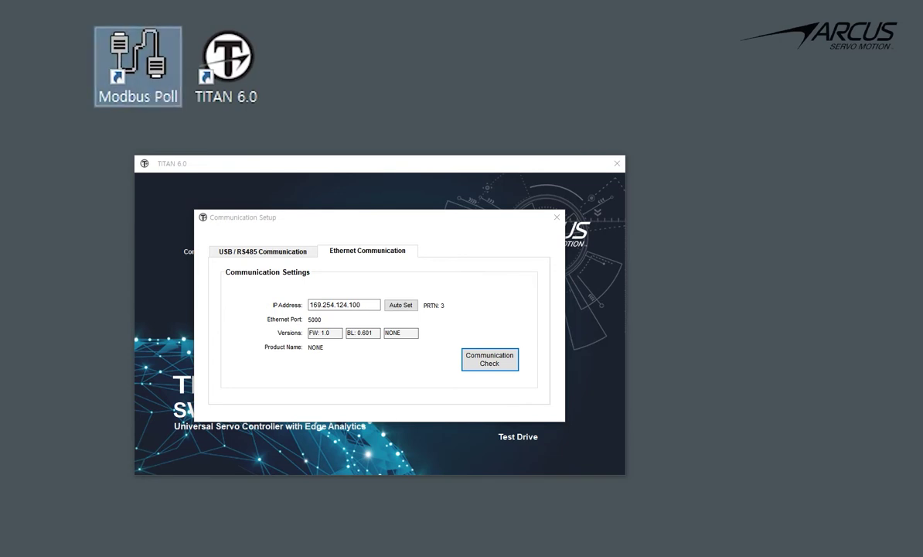
pyautogui.keyDown('ctrl'); pyautogui.scroll(-5, 164, 87); pyautogui.keyUp('ctrl')
pyautogui.doubleClick(164, 80)
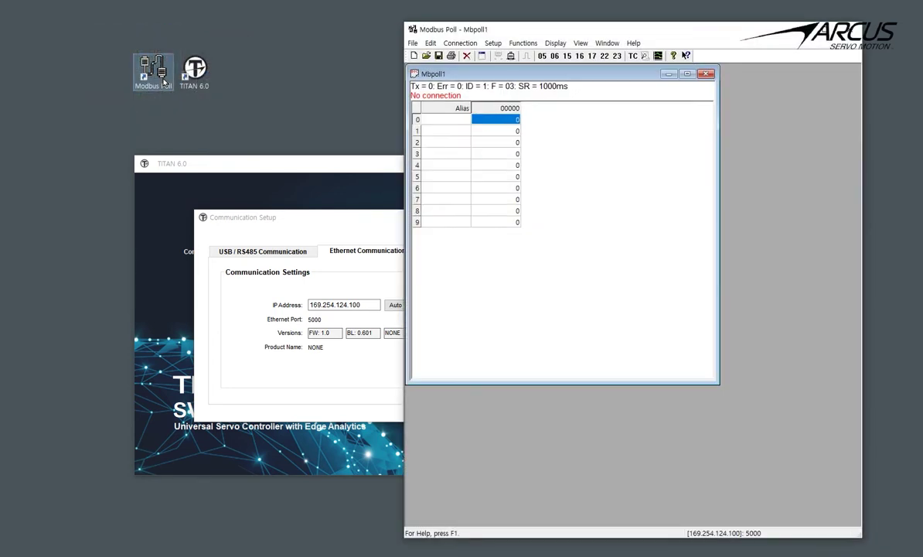
pyautogui.click(463, 43)
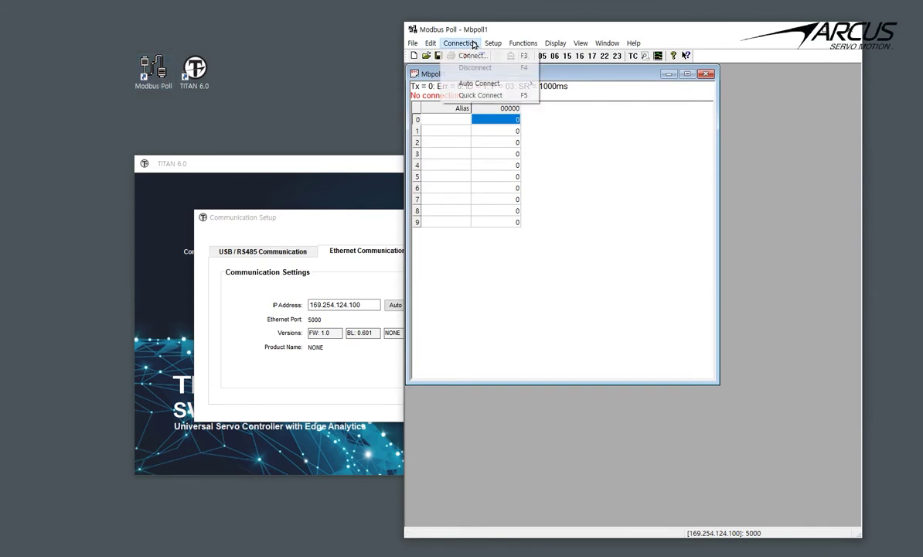
pyautogui.click(472, 56)
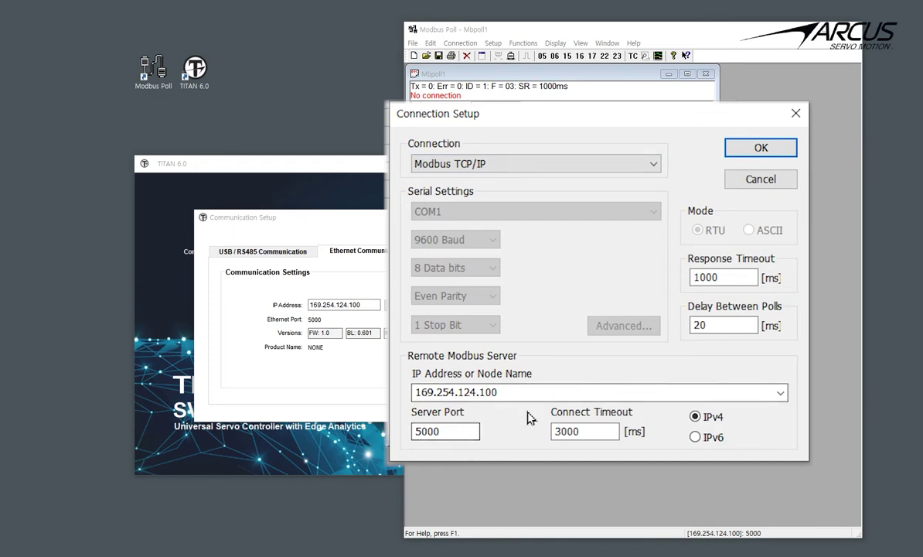
pyautogui.click(752, 199)
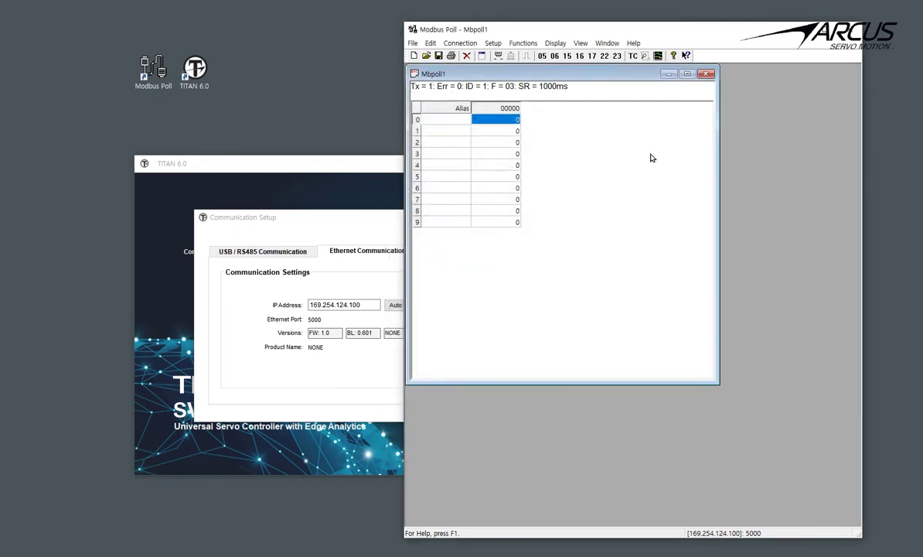
# Step: Open Monitor All Registers.mbp to poll the drive's 32 registers with live values
pyautogui.click(426, 56)
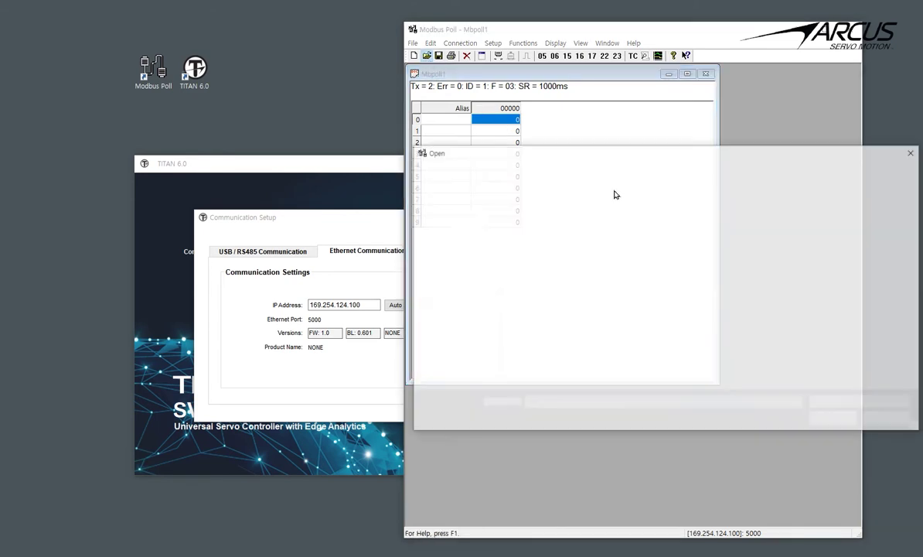
pyautogui.click(560, 219)
pyautogui.doubleClick(561, 220)
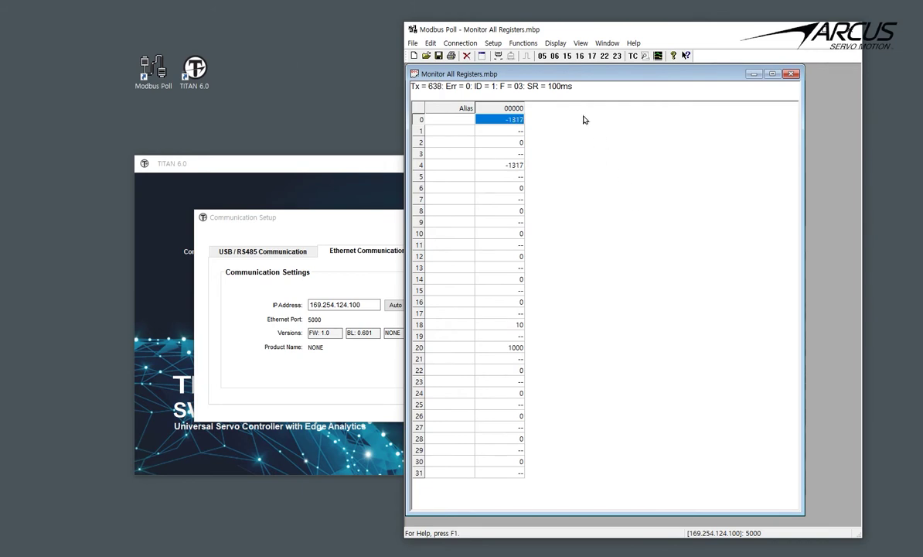
pyautogui.click(522, 42)
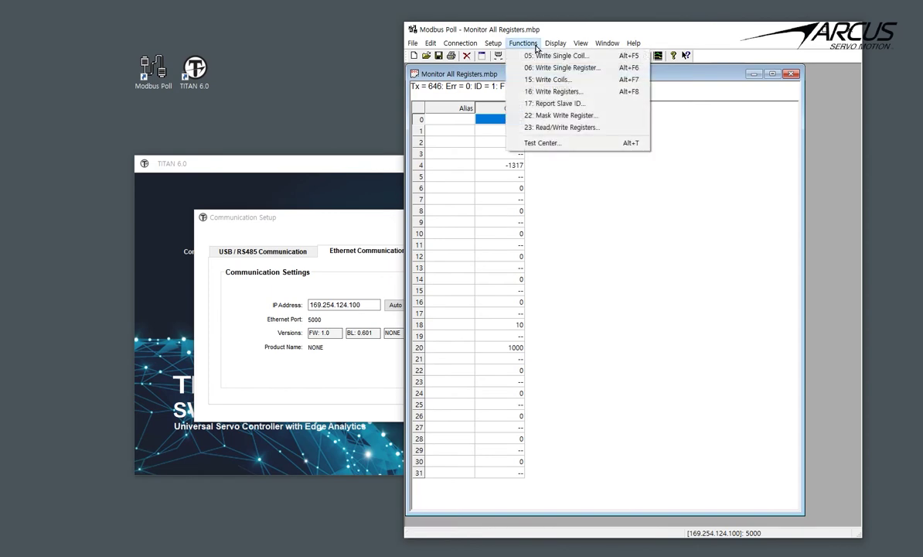
# Step: Start a Write Multiple Registers request as Int32 Big-endian, entering 500 at 002 and 2000 at 004
pyautogui.click(589, 92)
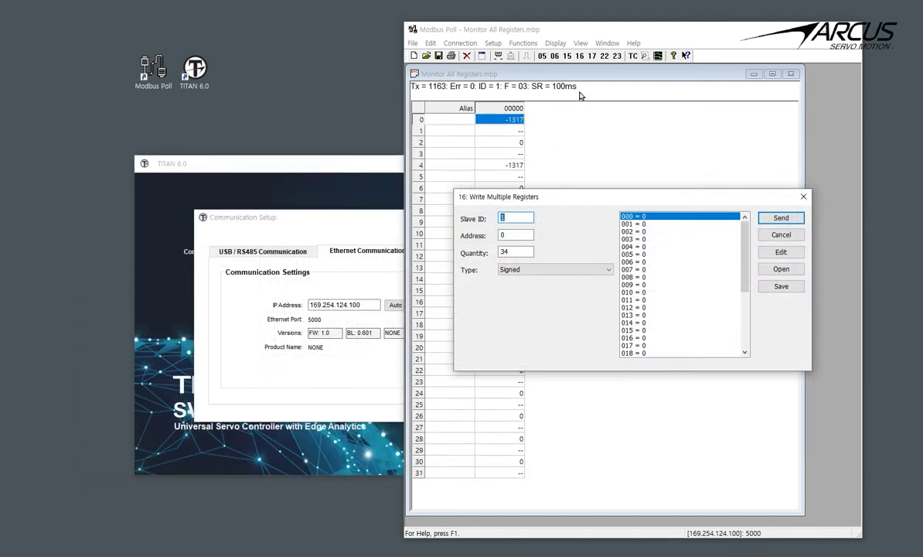
pyautogui.click(499, 268)
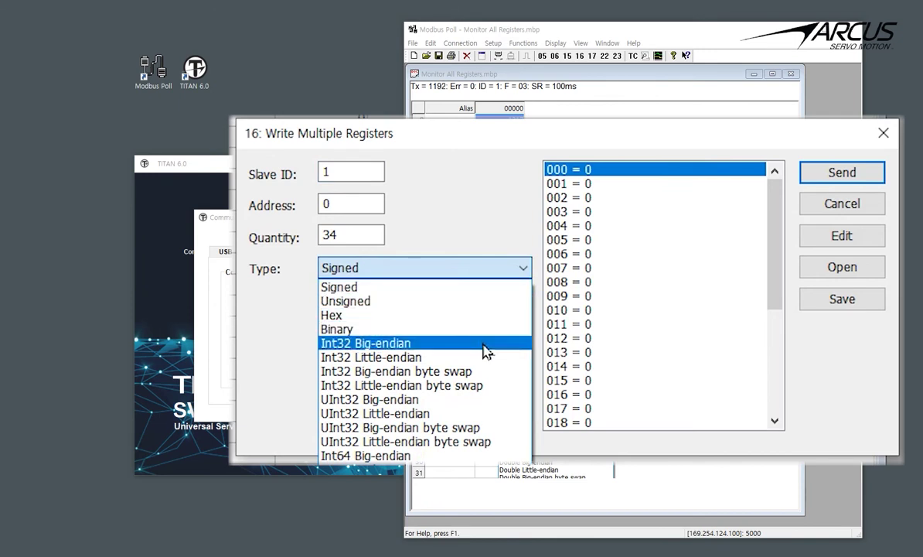
pyautogui.click(485, 342)
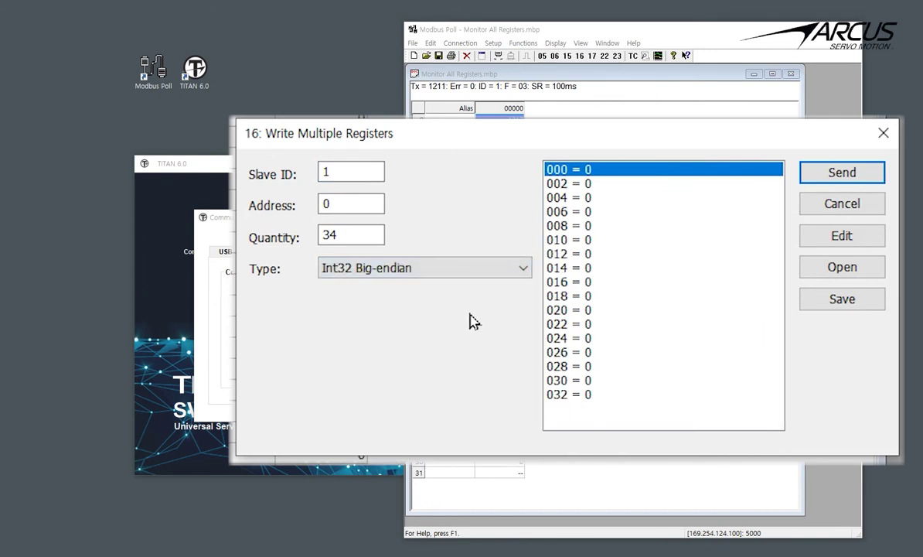
pyautogui.doubleClick(642, 186)
pyautogui.write('500')
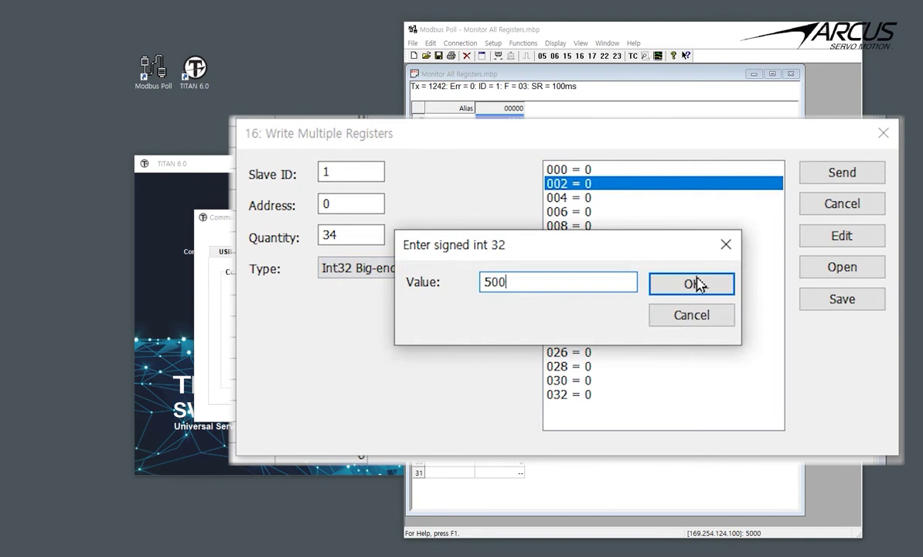
pyautogui.click(693, 284)
pyautogui.doubleClick(624, 200)
pyautogui.write('2000')
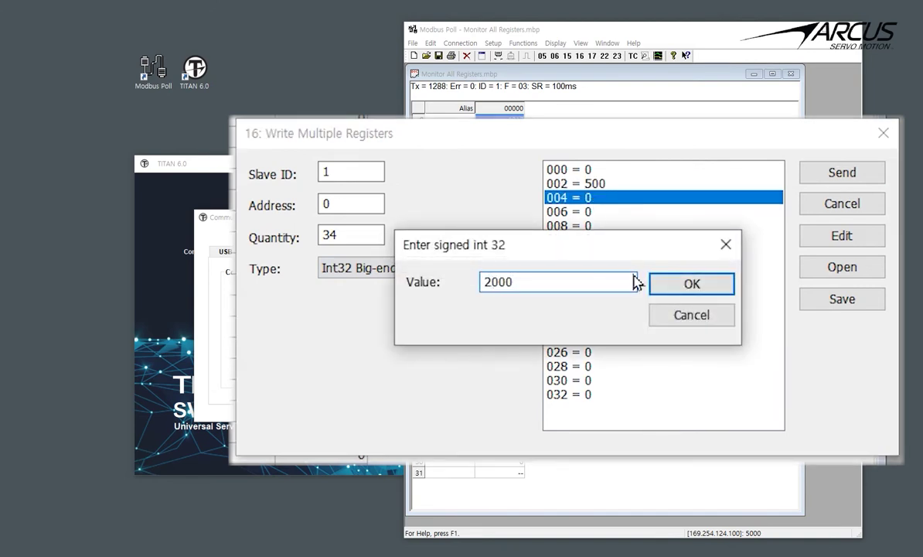
pyautogui.click(665, 284)
# Step: Enter 10000 at 006 and 2 at 008, then send the values and acknowledge Response ok
pyautogui.doubleClick(610, 212)
pyautogui.write('10000')
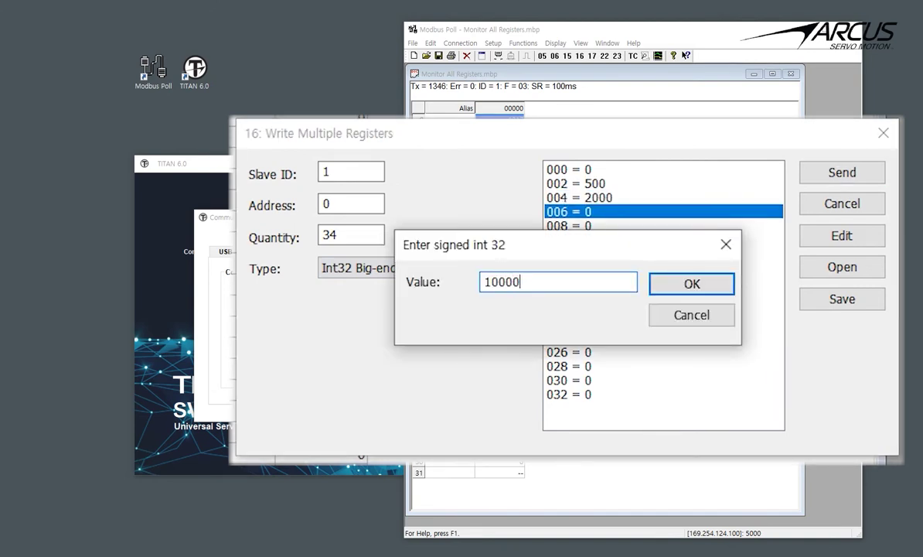
pyautogui.click(670, 283)
pyautogui.doubleClick(645, 224)
pyautogui.write('2')
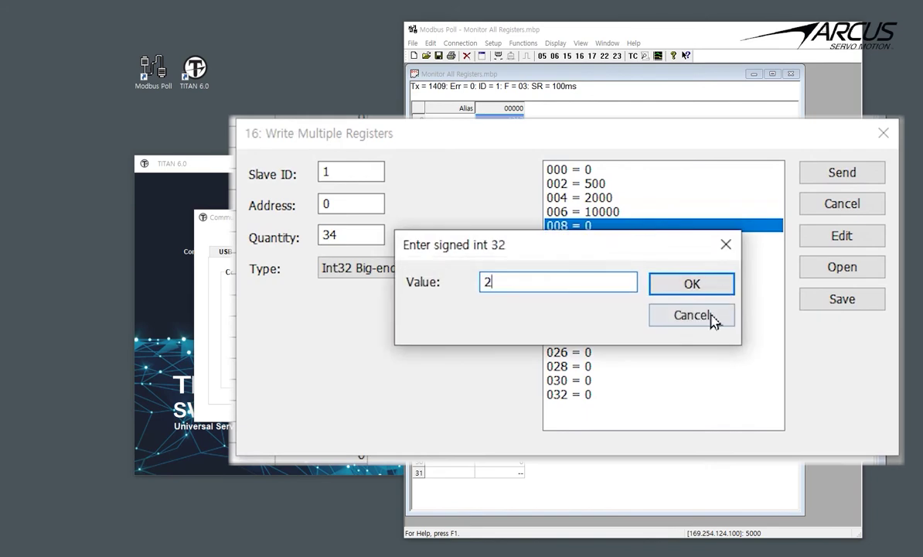
pyautogui.click(719, 289)
pyautogui.click(782, 219)
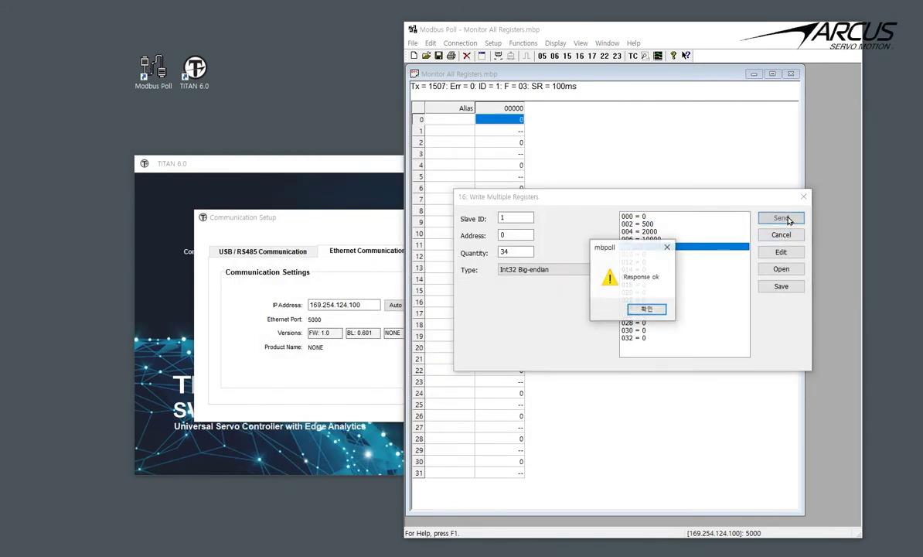
pyautogui.click(656, 309)
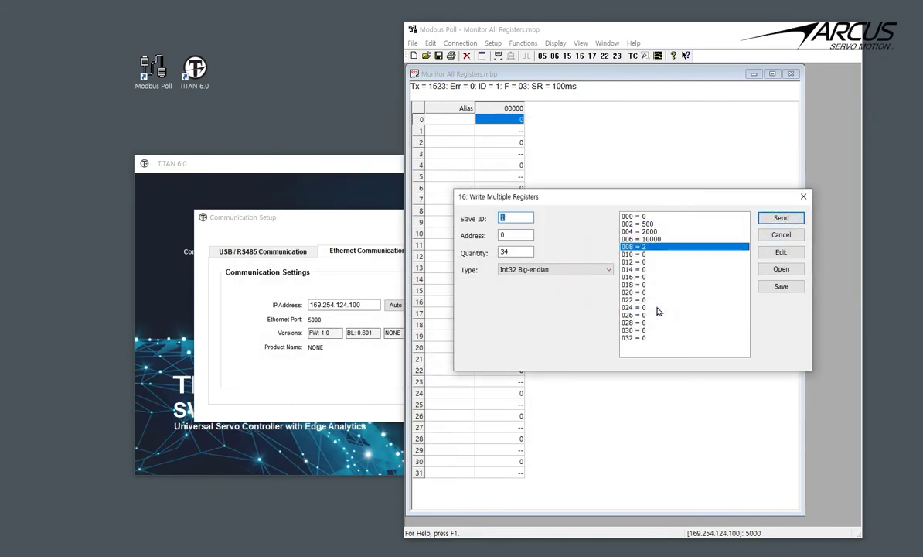
# Step: Write coil 104 (Servo On) On with a single-coil write to slave 1
pyautogui.click(803, 197)
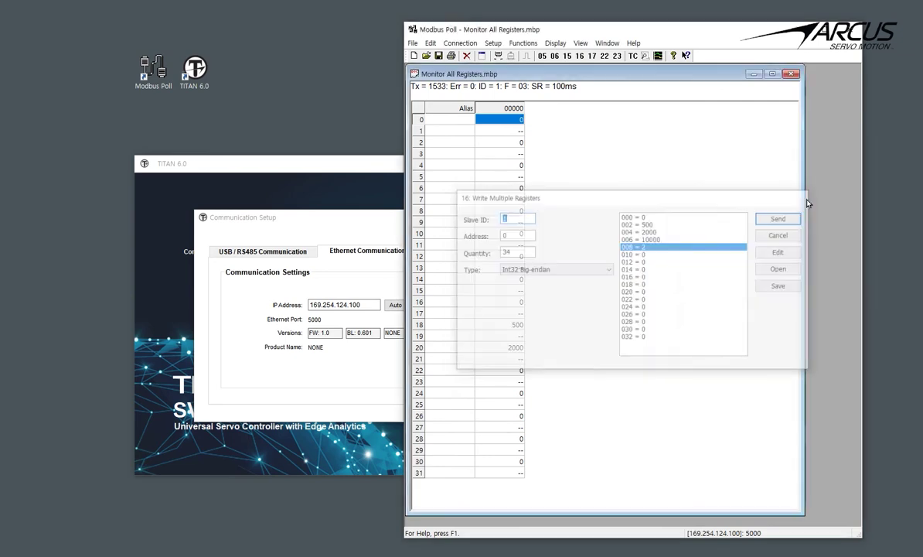
pyautogui.click(523, 44)
pyautogui.click(558, 56)
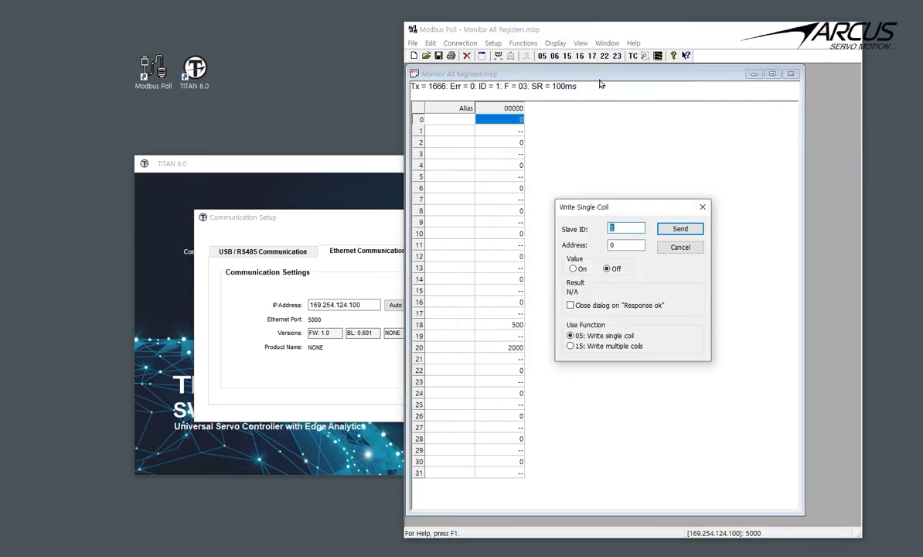
pyautogui.doubleClick(641, 246)
pyautogui.write('104')
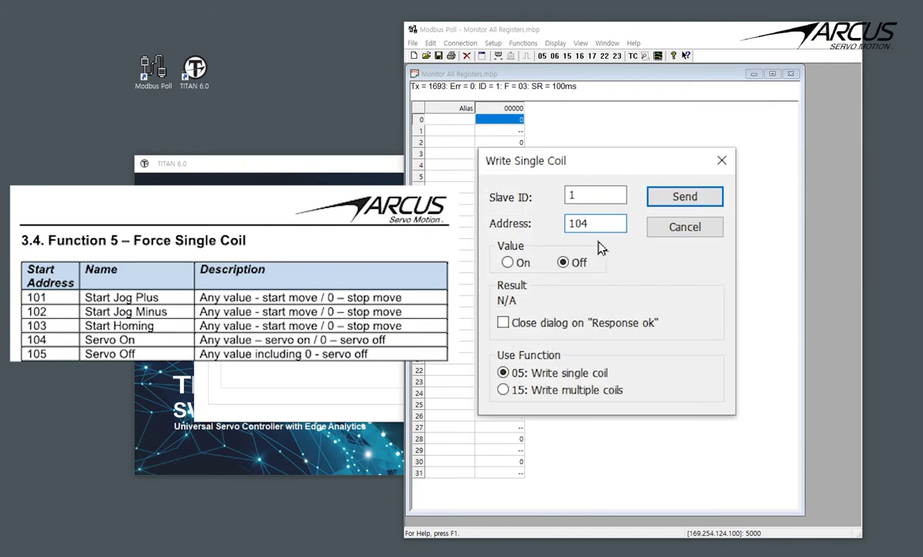
pyautogui.click(509, 262)
pyautogui.click(698, 202)
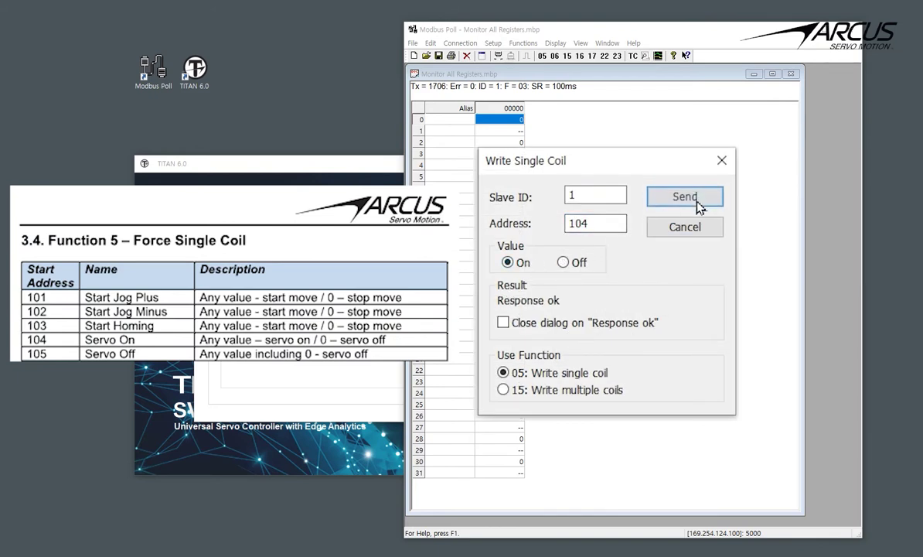
# Step: Prepare a single-coil write setting coil 105 (Servo Off) to On
pyautogui.click(576, 263)
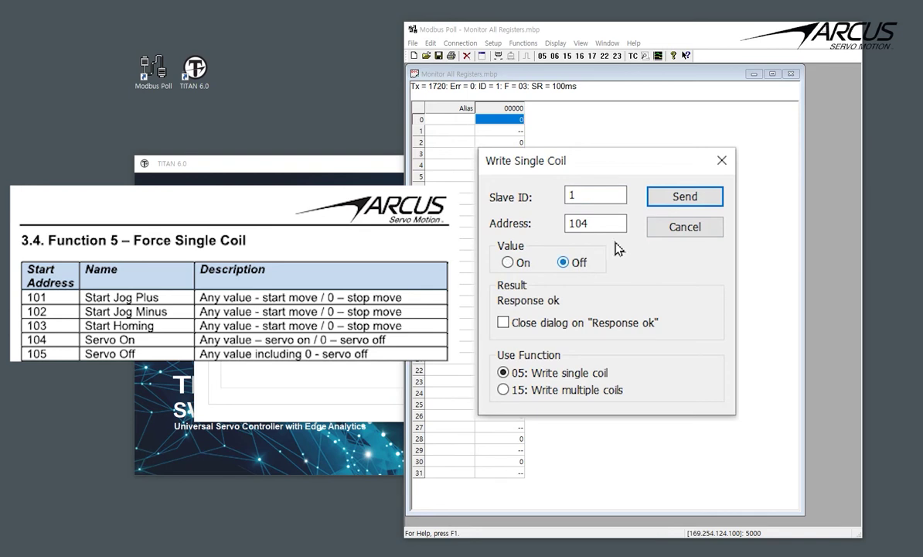
pyautogui.click(714, 203)
pyautogui.click(618, 222)
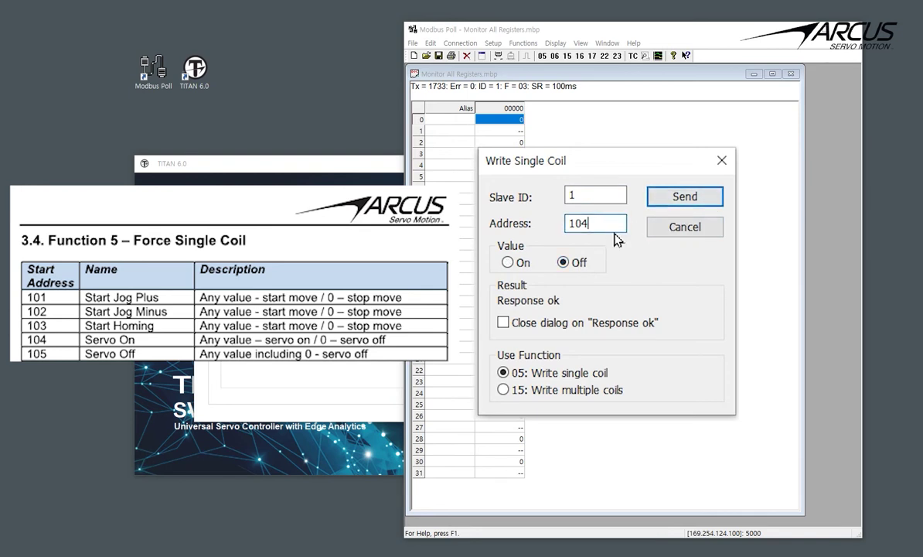
pyautogui.write('5')
pyautogui.click(512, 262)
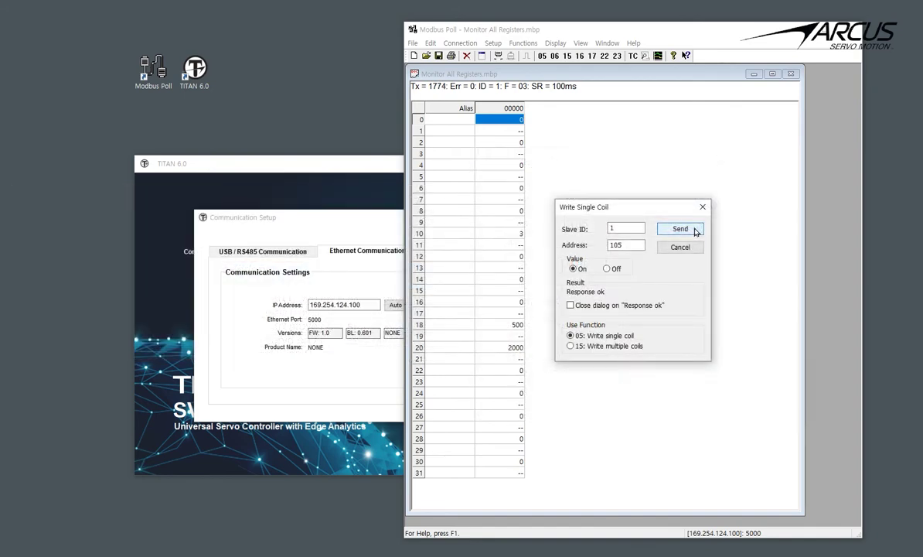
# Step: Jog the motor forward by writing coil 101 On, then Off to stop it
pyautogui.click(641, 242)
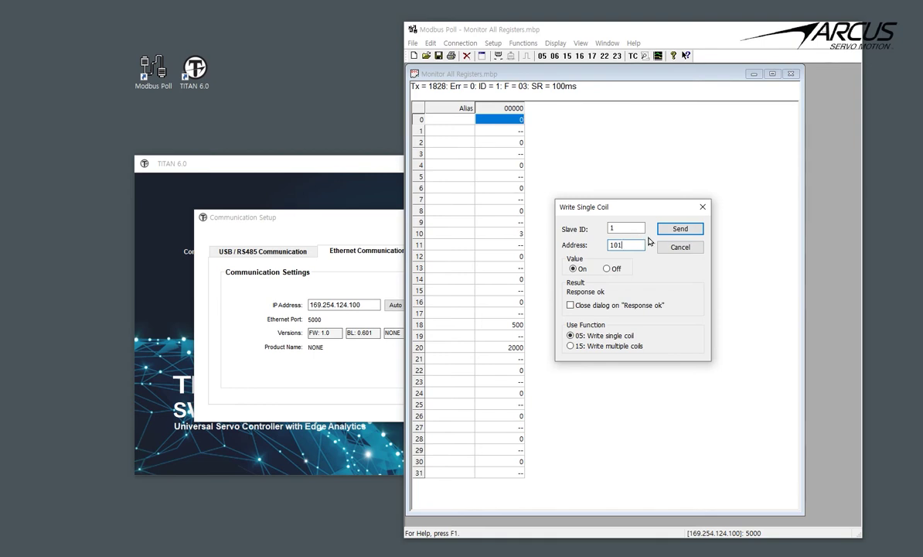
pyautogui.click(680, 229)
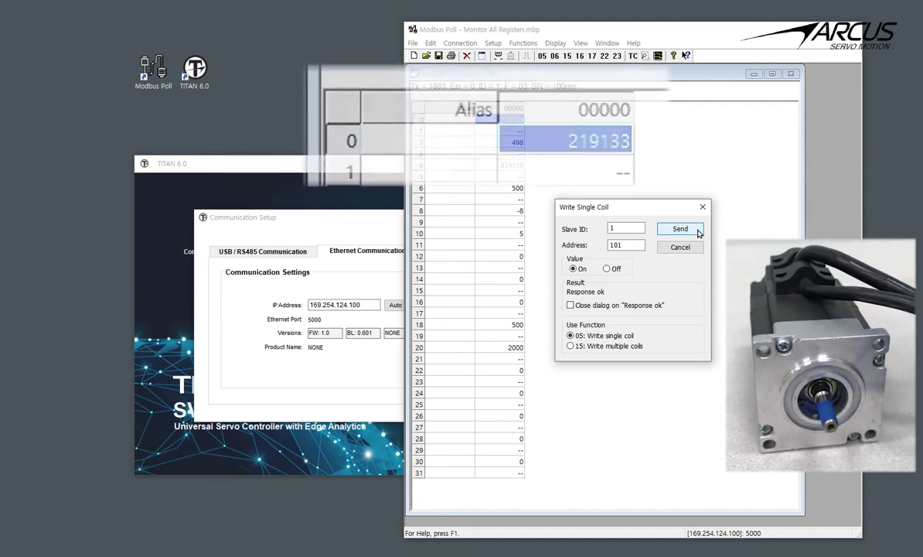
pyautogui.click(608, 268)
pyautogui.click(680, 229)
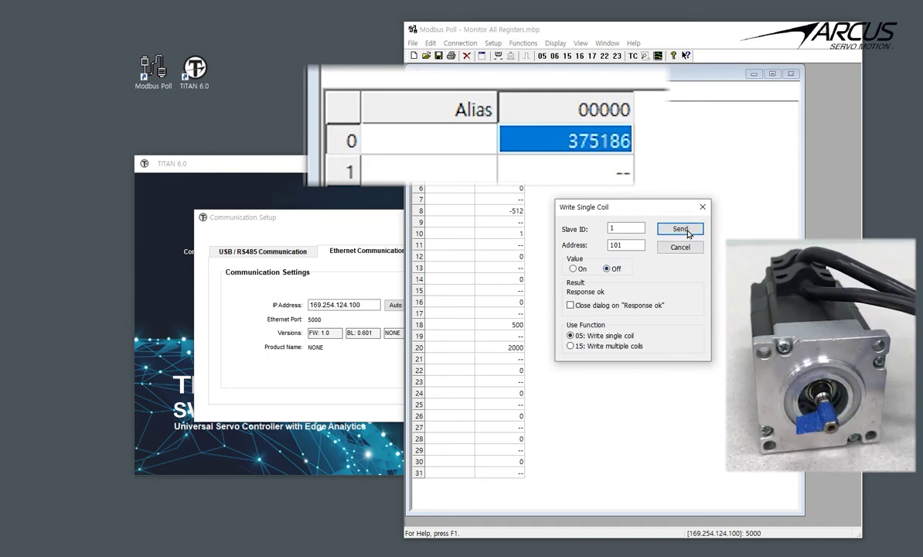
# Step: Jog the motor in reverse by writing coil 102 On, then Off to stop it
pyautogui.click(640, 246)
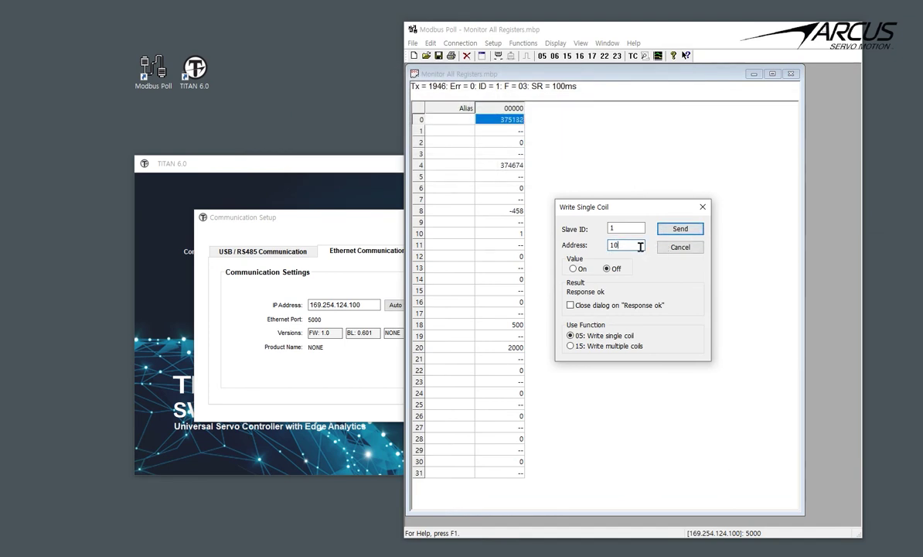
pyautogui.write('2')
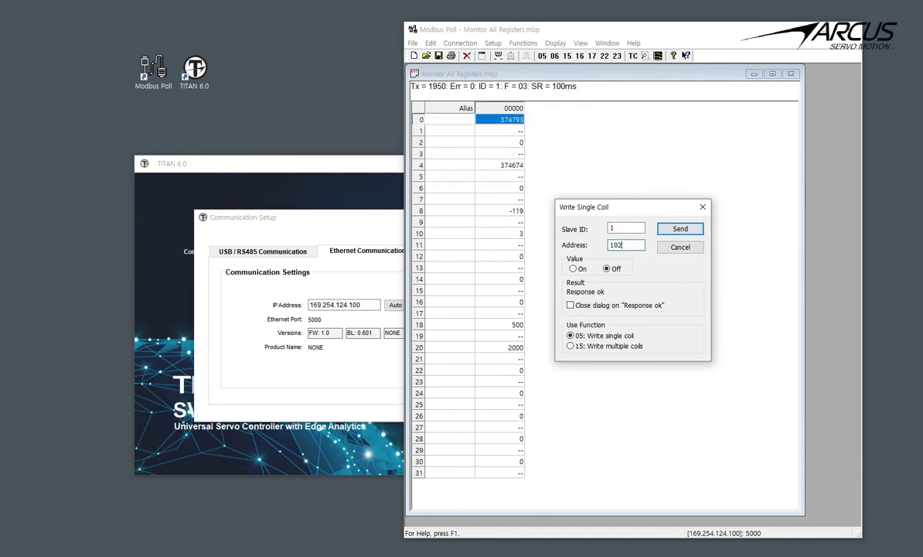
pyautogui.click(576, 268)
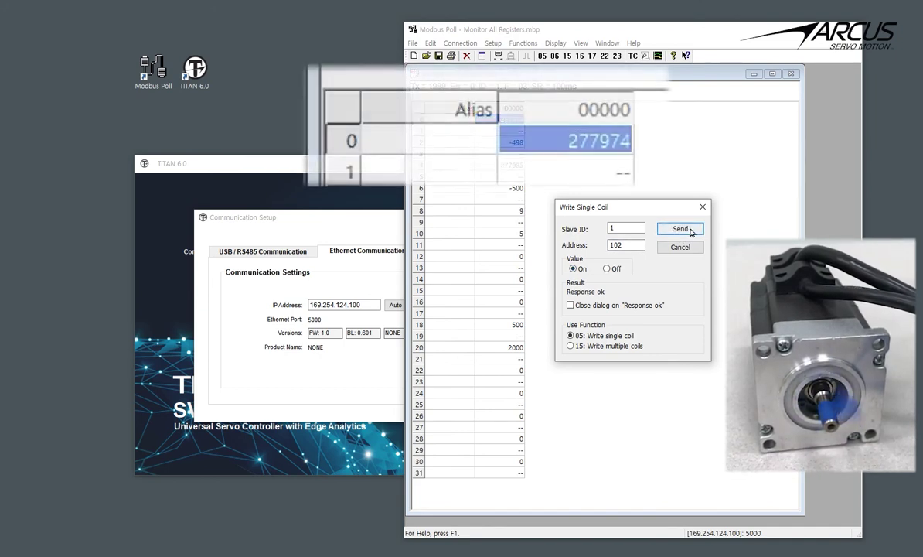
pyautogui.click(680, 229)
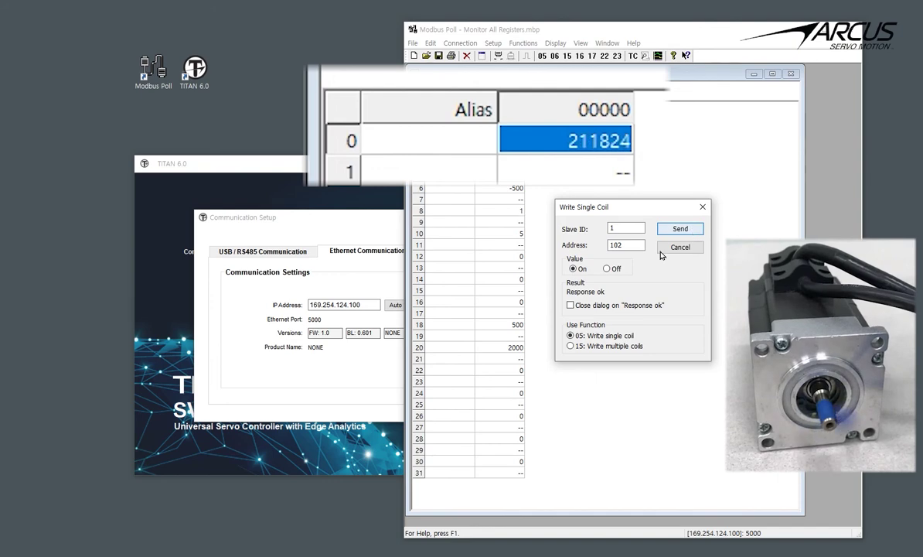
pyautogui.click(607, 268)
pyautogui.click(681, 230)
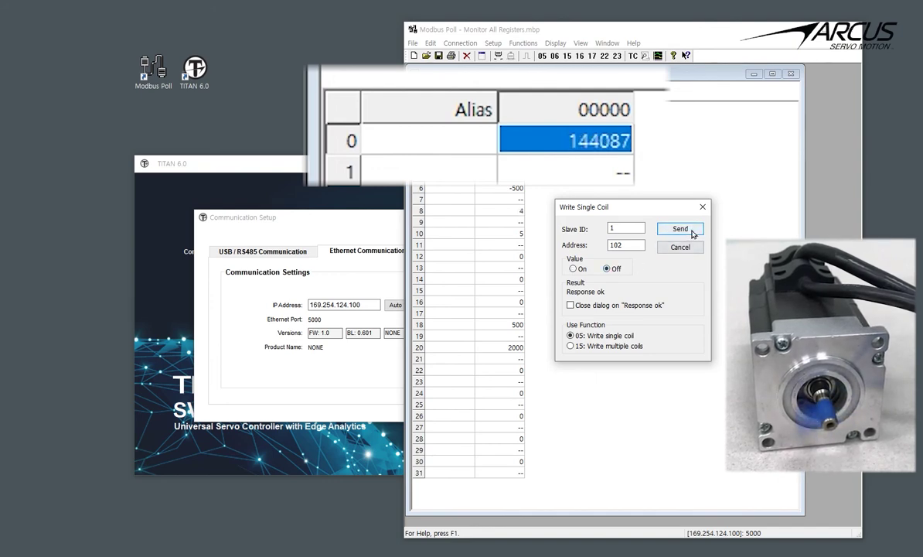